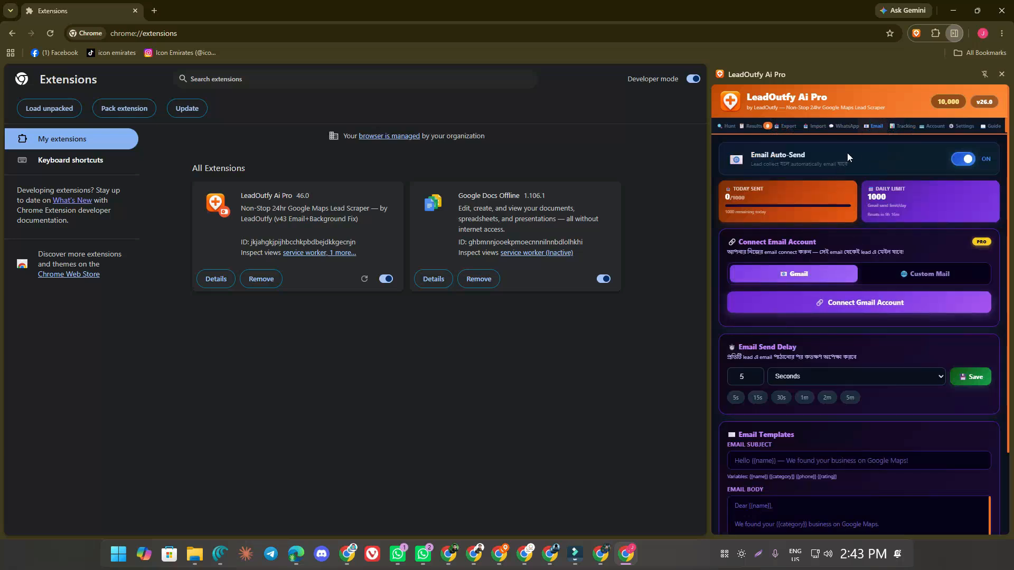
- Open the custom mail connection form in the extension's email settings
click(905, 126)
click(878, 126)
scroll(846, 211, down, 3)
scroll(820, 257, up, 2)
scroll(819, 257, up, 1)
click(934, 282)
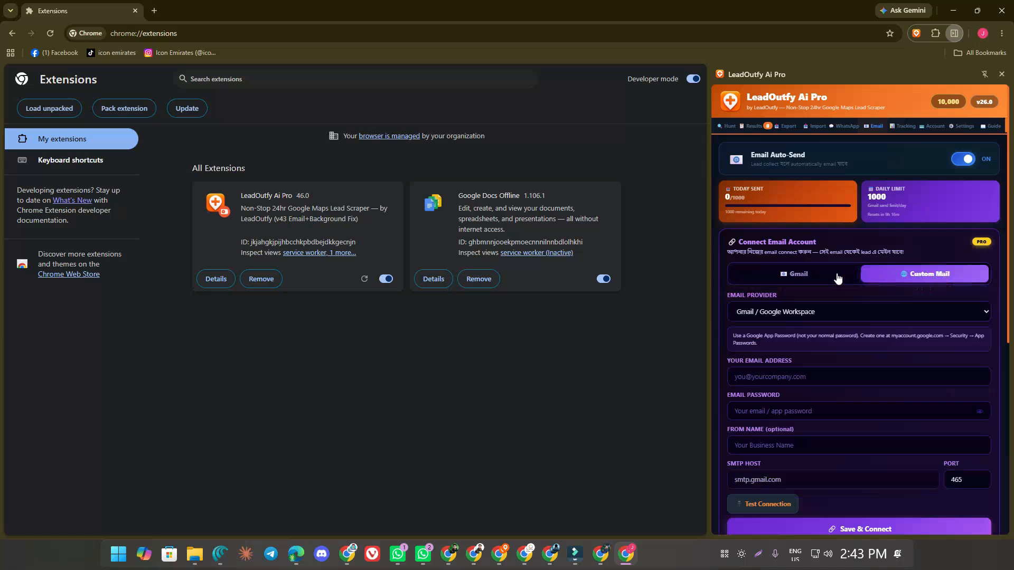
scroll(855, 275, down, 1)
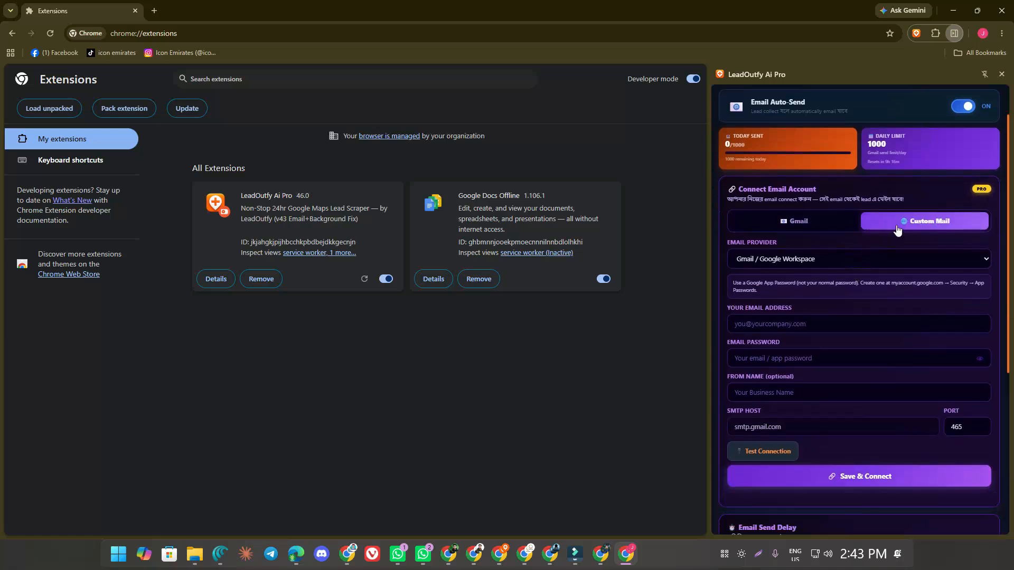
- Examine the custom mail form's provider options and its address, password, sender name and SMTP fields
click(760, 260)
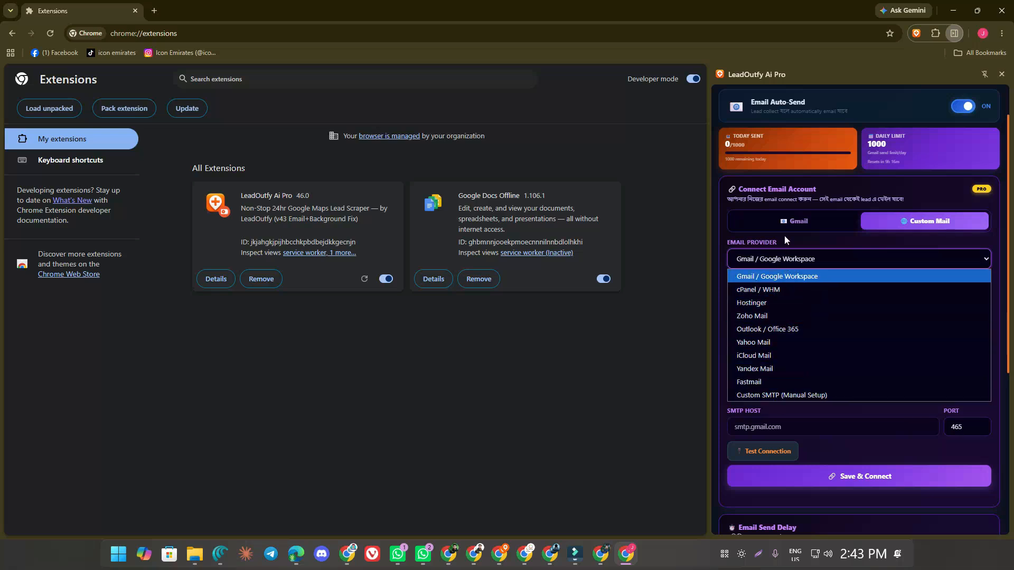
click(801, 238)
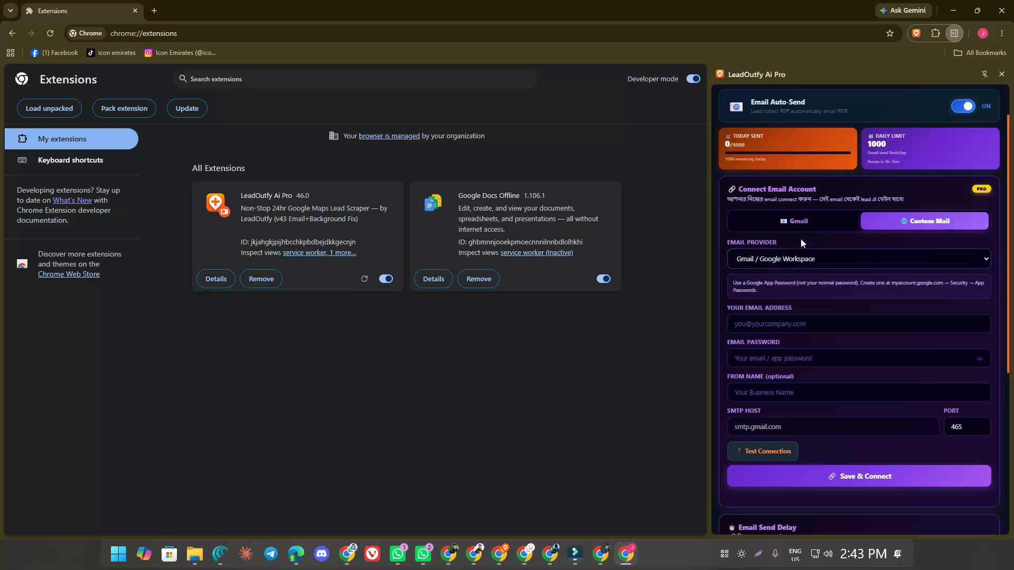
click(745, 318)
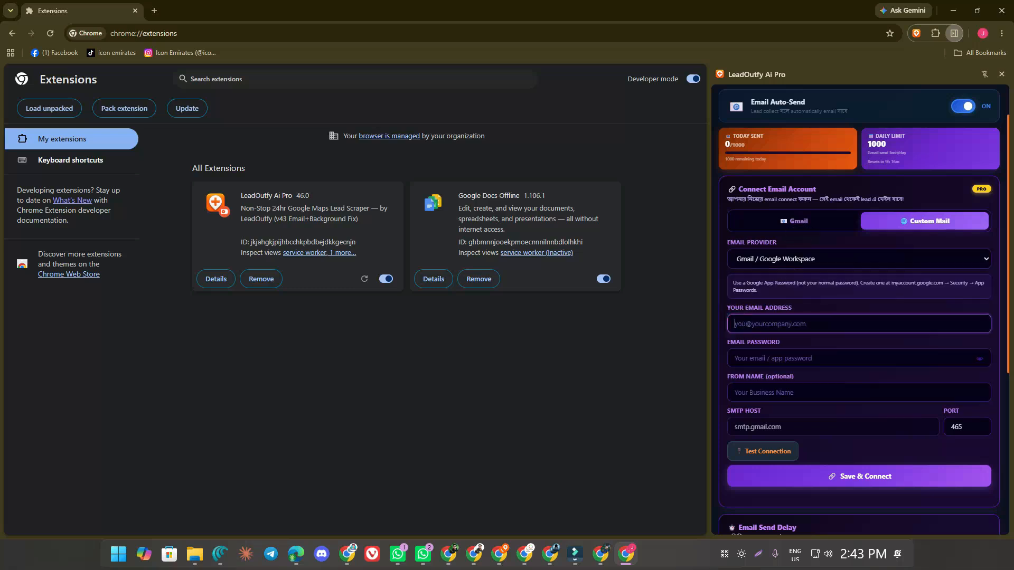
click(793, 358)
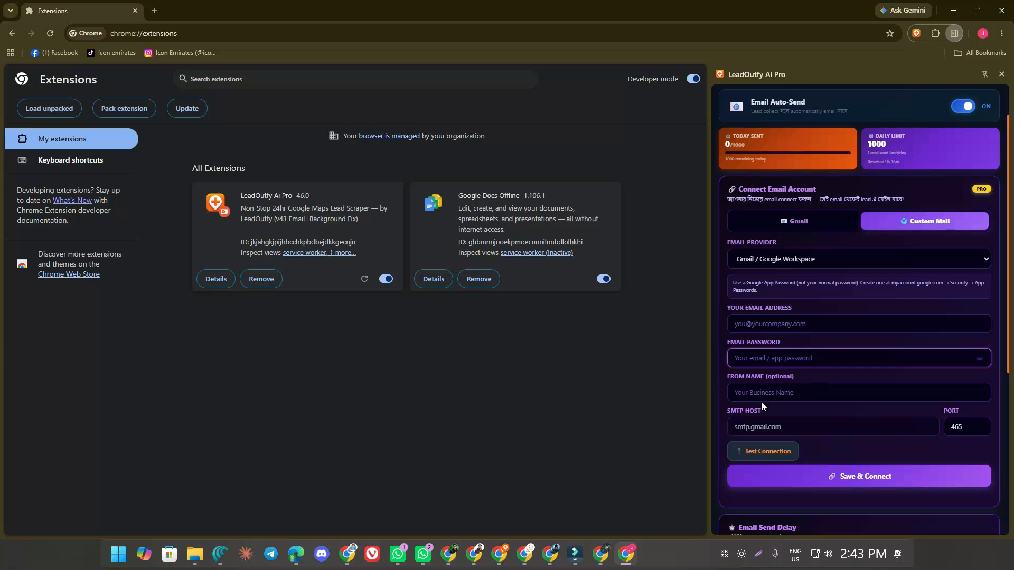
scroll(859, 306, down, 2)
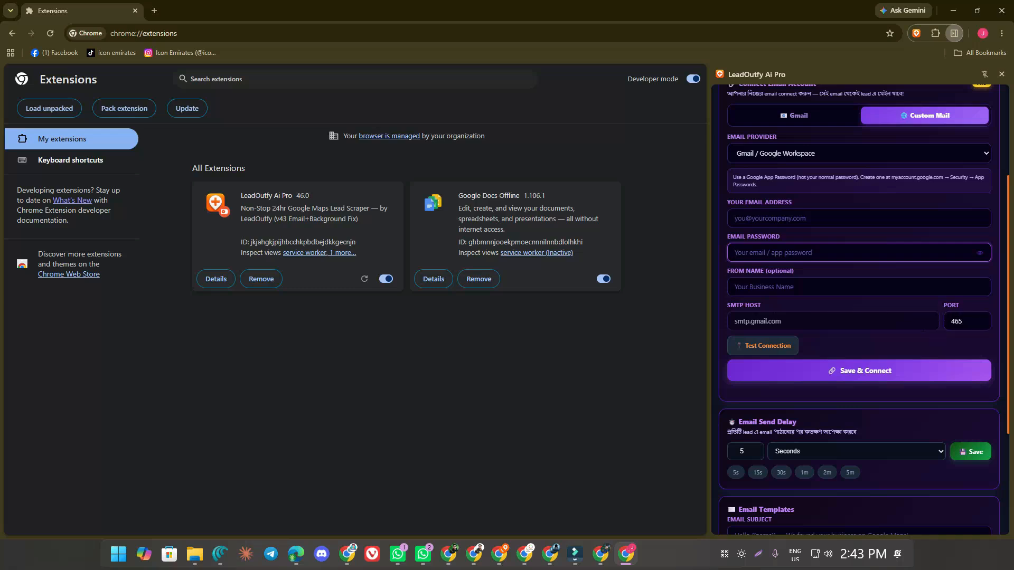
scroll(759, 254, up, 2)
- Try Outlook / Office 365, iCloud Mail and Hostinger as the email provider and check the SMTP host field
click(759, 258)
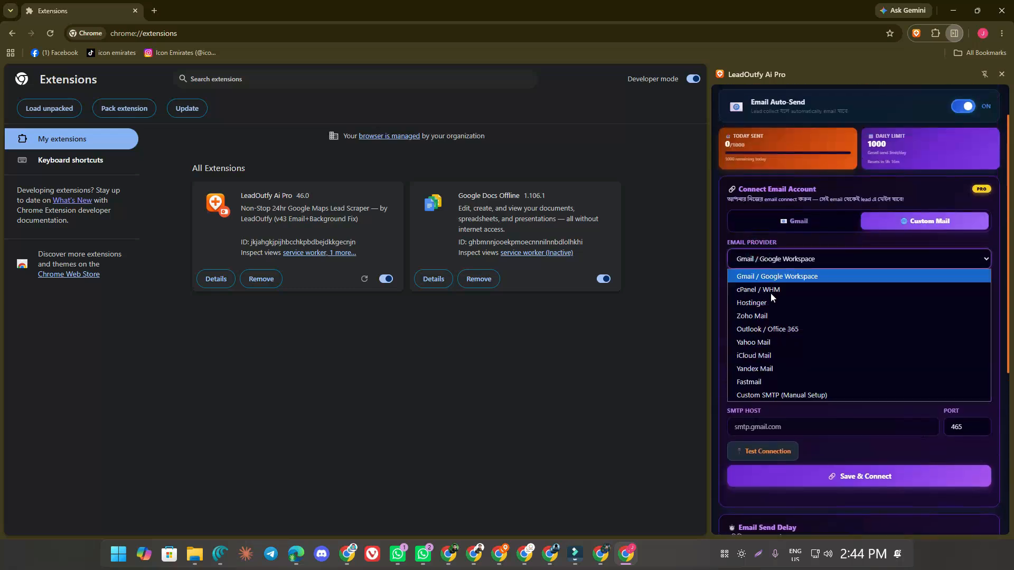
click(763, 328)
click(800, 258)
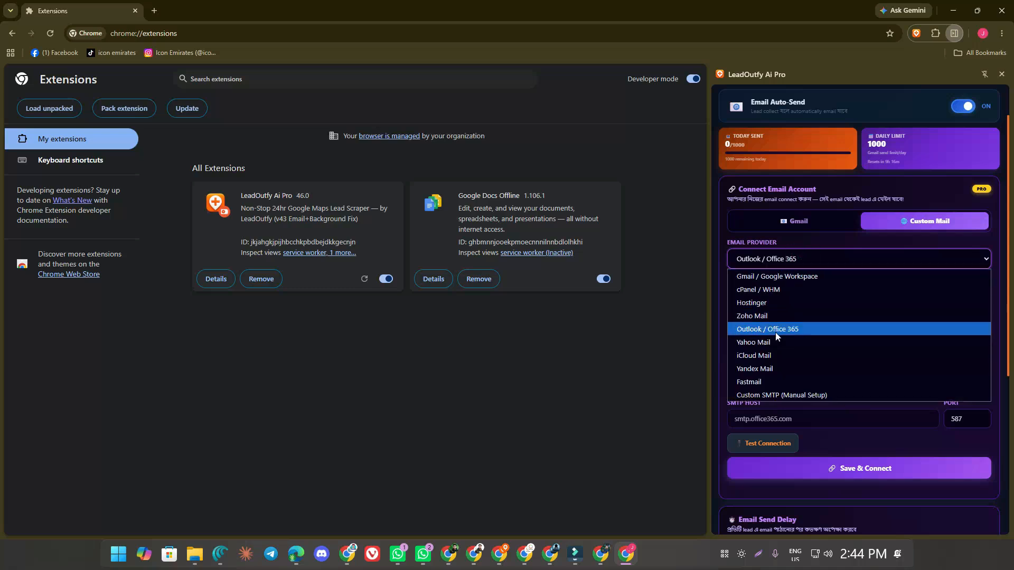
click(753, 352)
click(765, 256)
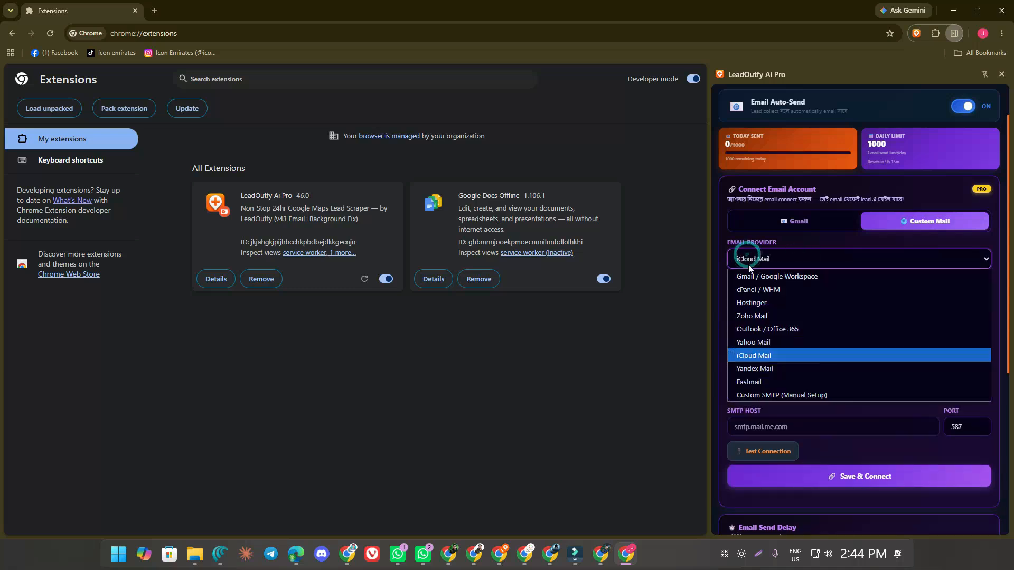
click(753, 298)
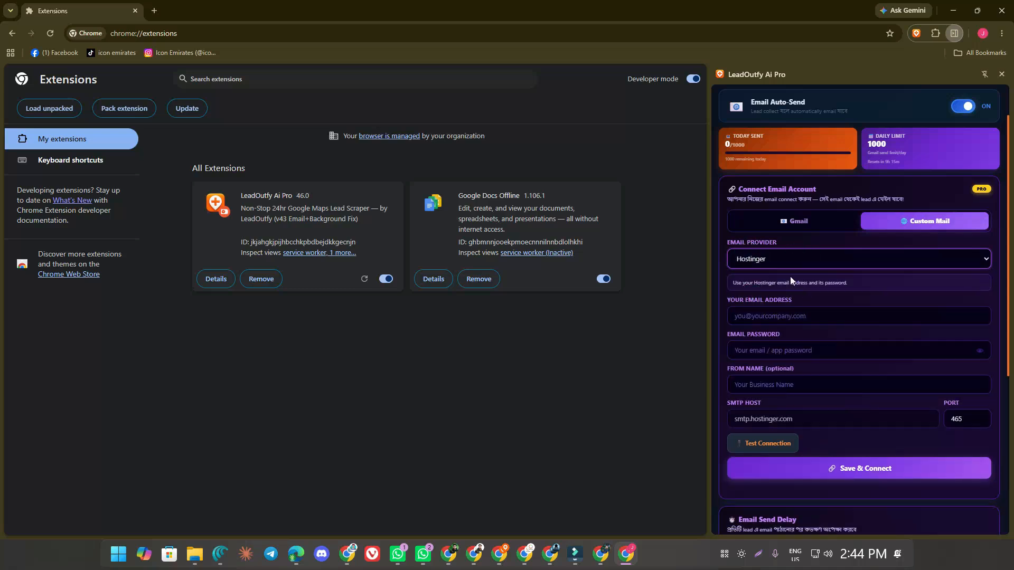
scroll(790, 279, down, 2)
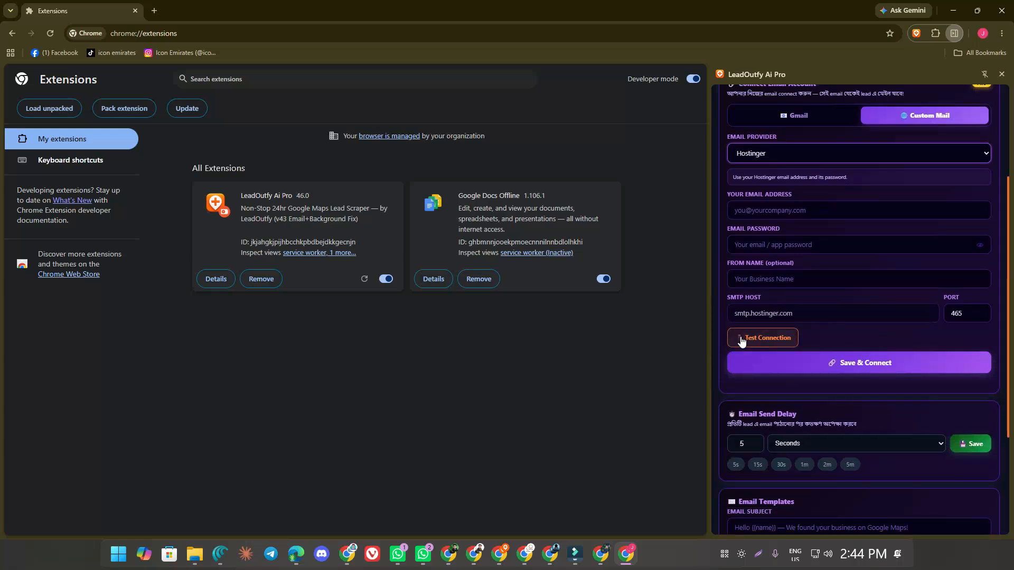
click(750, 313)
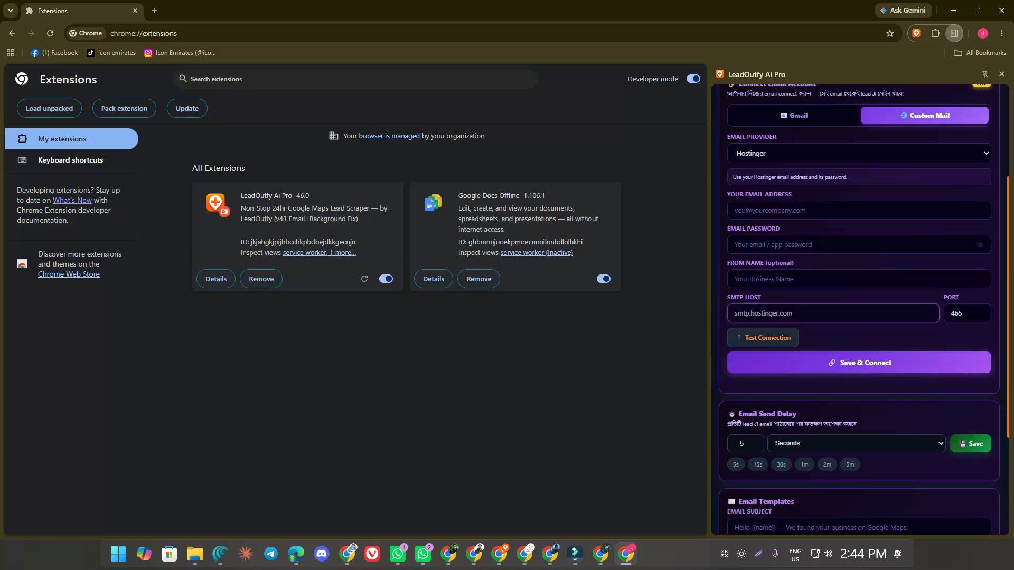
- Choose Yahoo Mail as the email provider and try to save and connect with the credential fields left empty
scroll(789, 312, up, 2)
click(764, 262)
click(754, 342)
scroll(782, 327, down, 1)
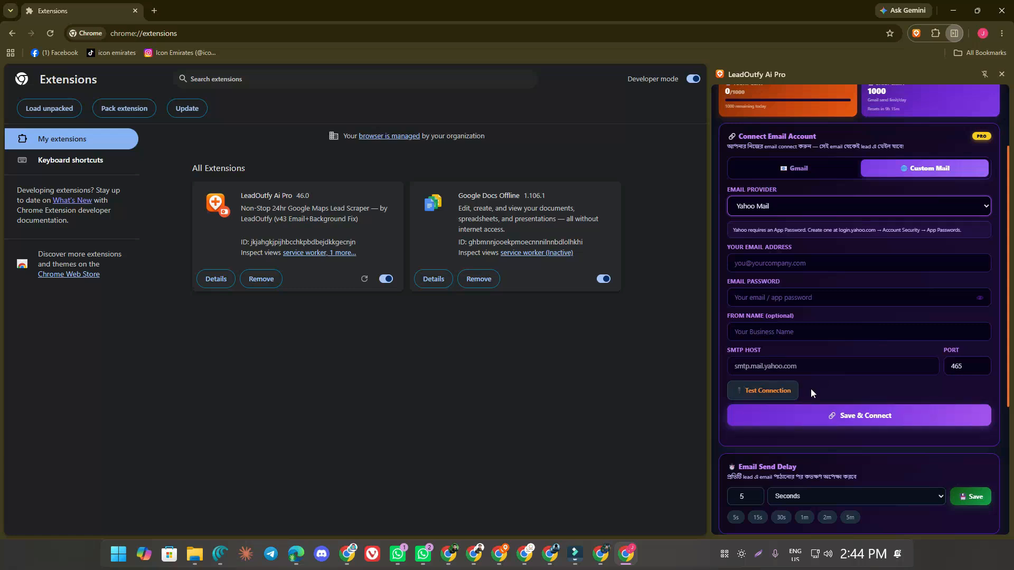
click(866, 415)
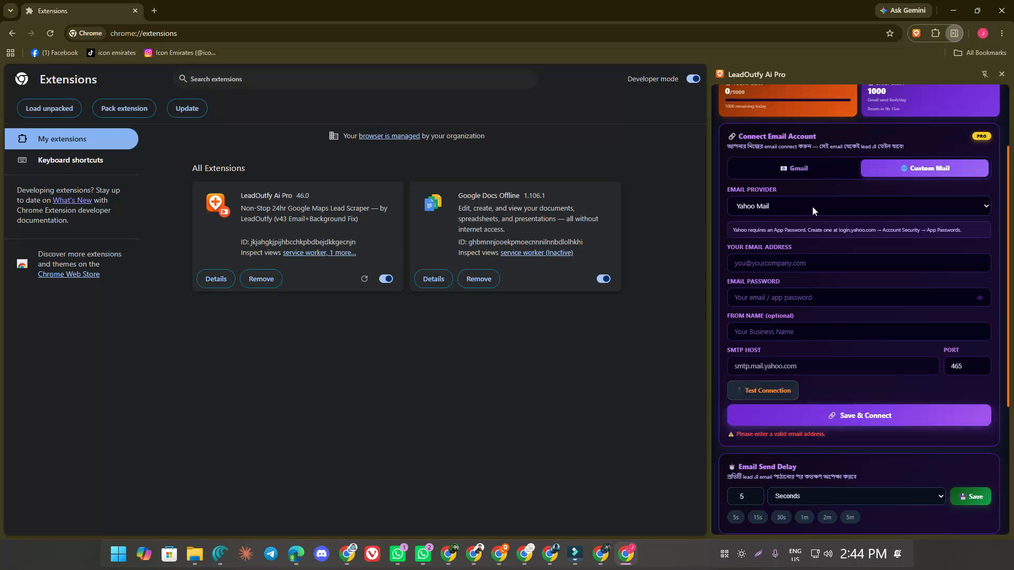
- Start connecting through Gmail, choose the Google account and proceed to LeadOutfy past the unverified-app warning
click(797, 174)
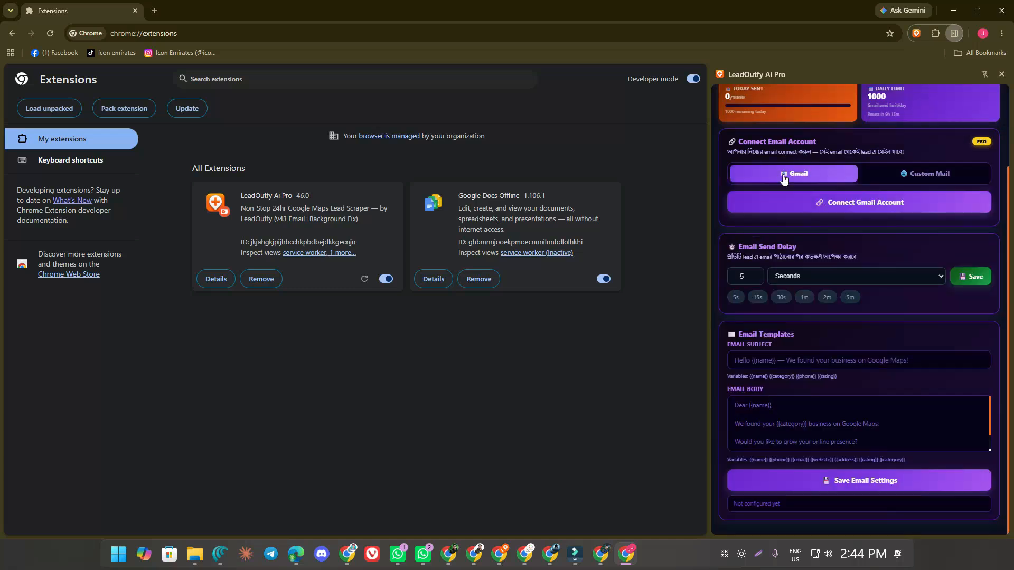
click(863, 208)
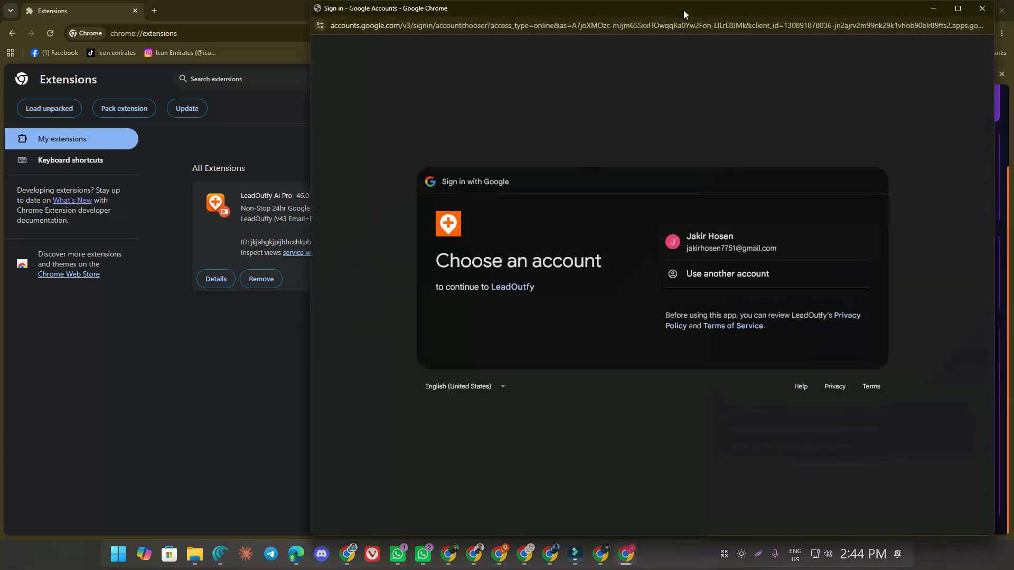
click(758, 246)
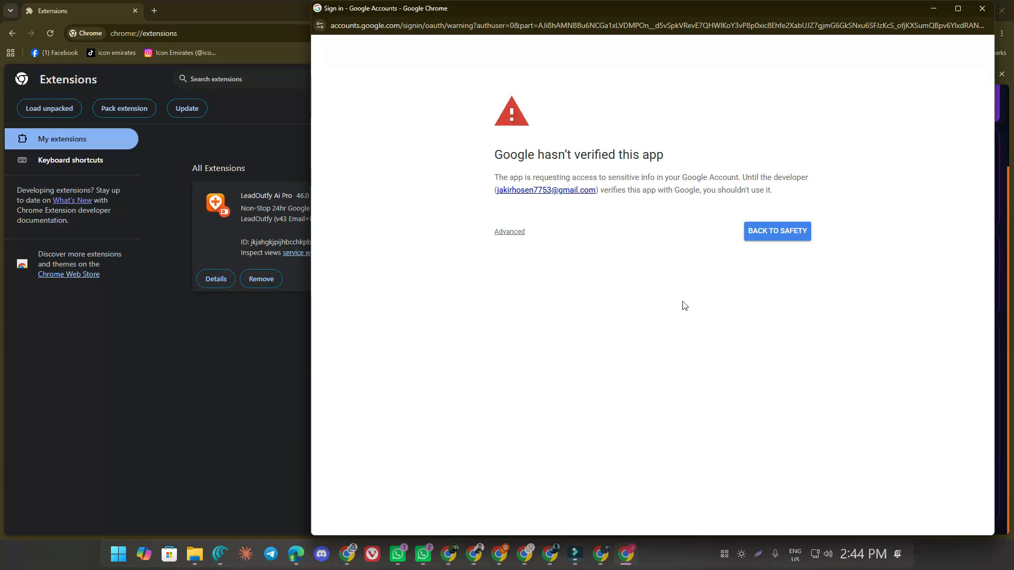
click(510, 233)
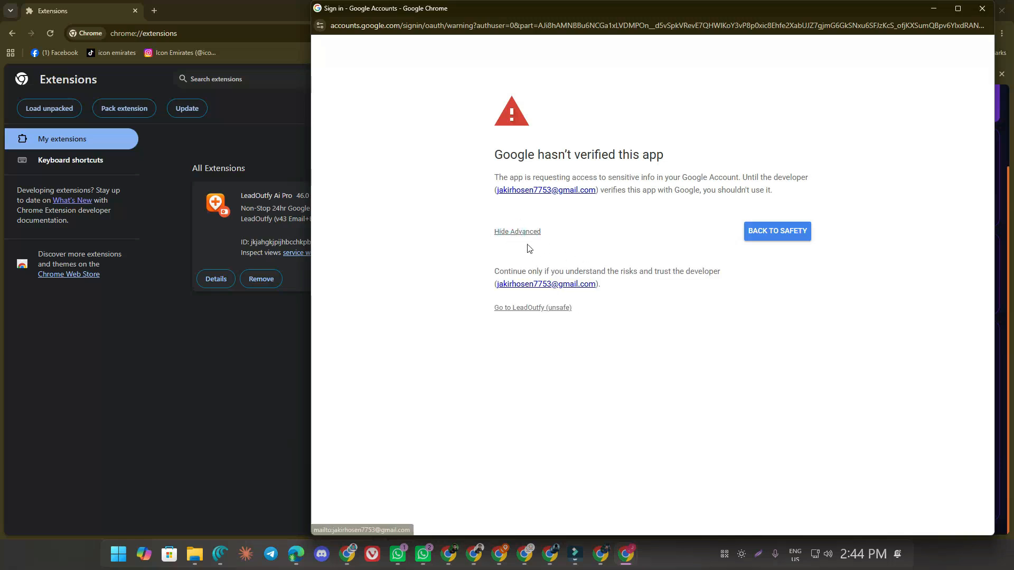
click(522, 309)
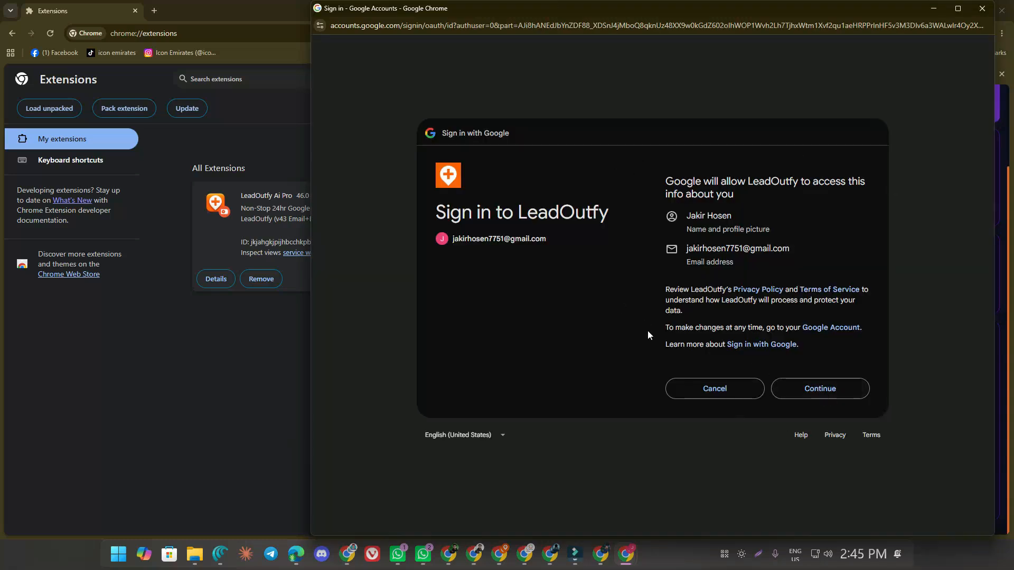
- Approve the LeadOutfy sign-in and grant it permission to send email on the account's behalf
click(827, 389)
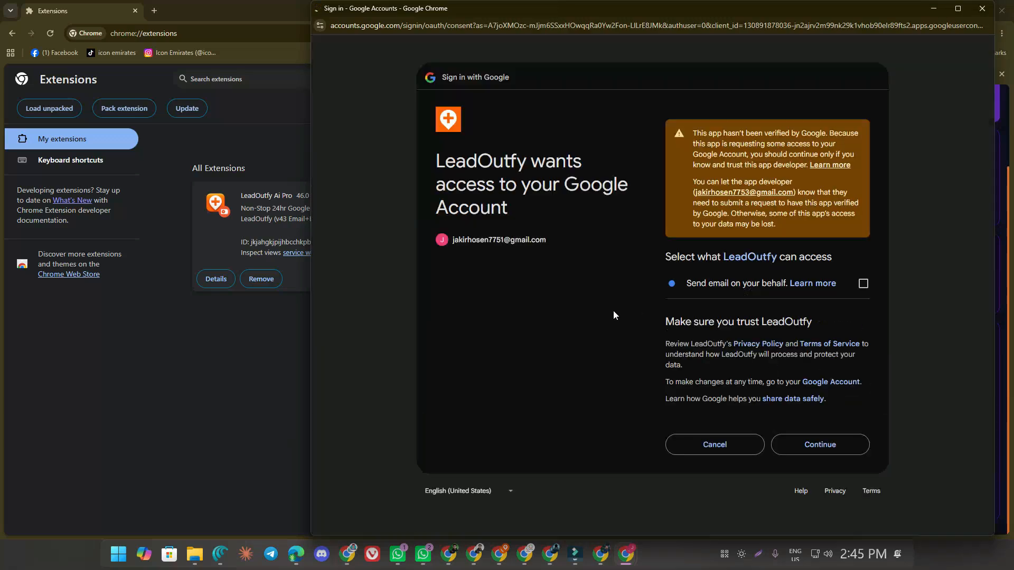
click(863, 283)
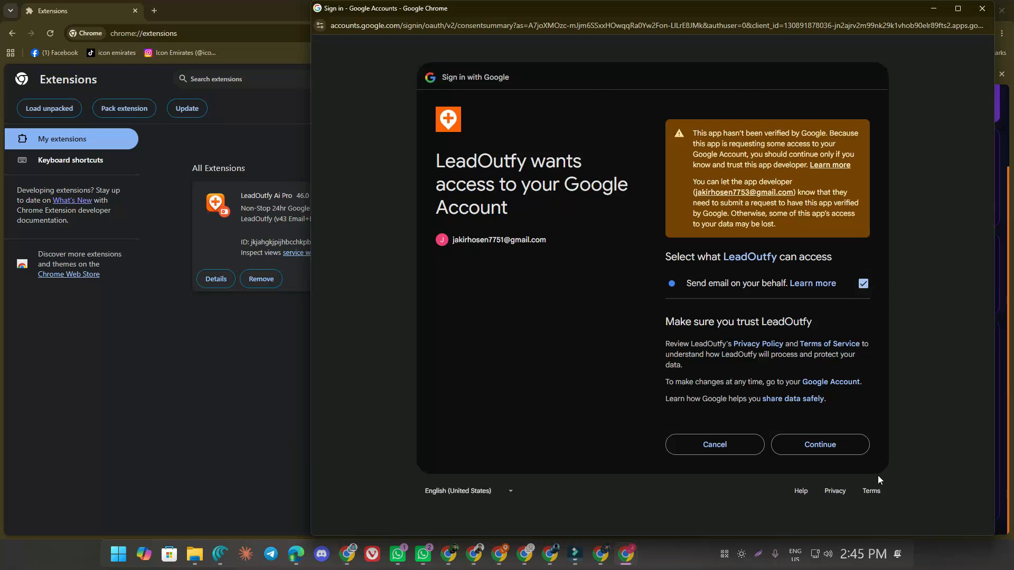
click(806, 448)
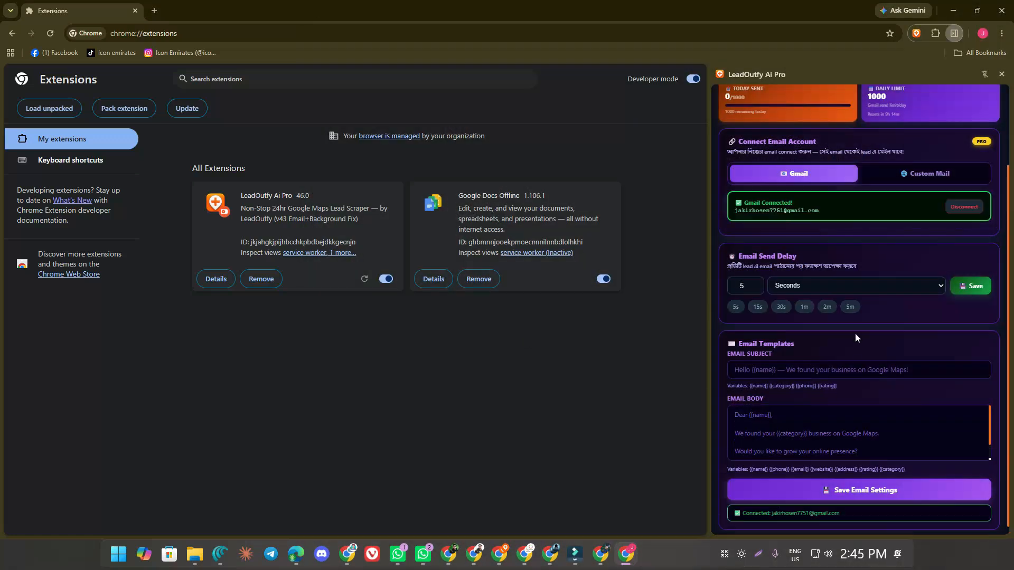
- Set the email send delay to 1 minute and save it
scroll(798, 238, up, 2)
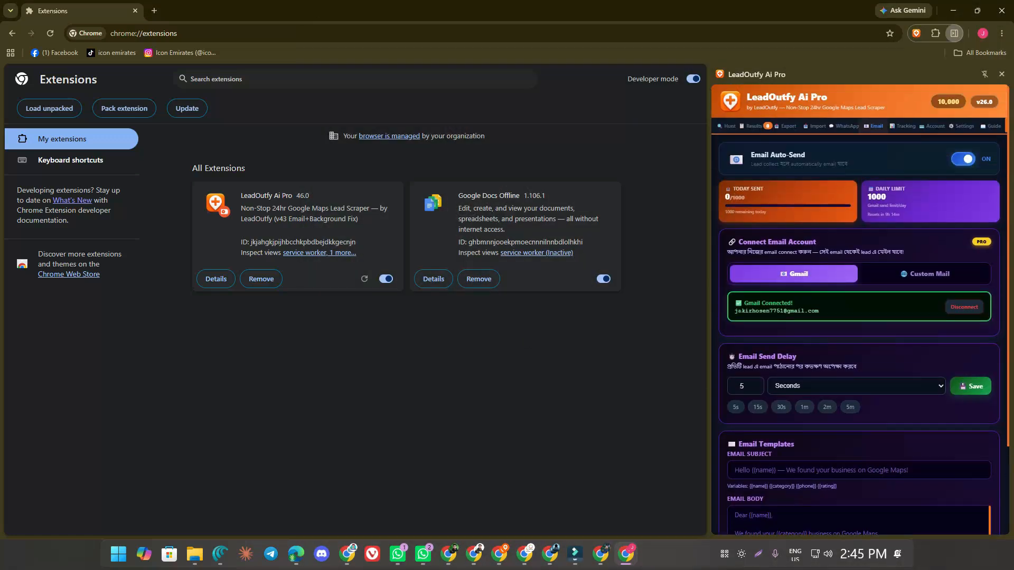
scroll(820, 227, down, 1)
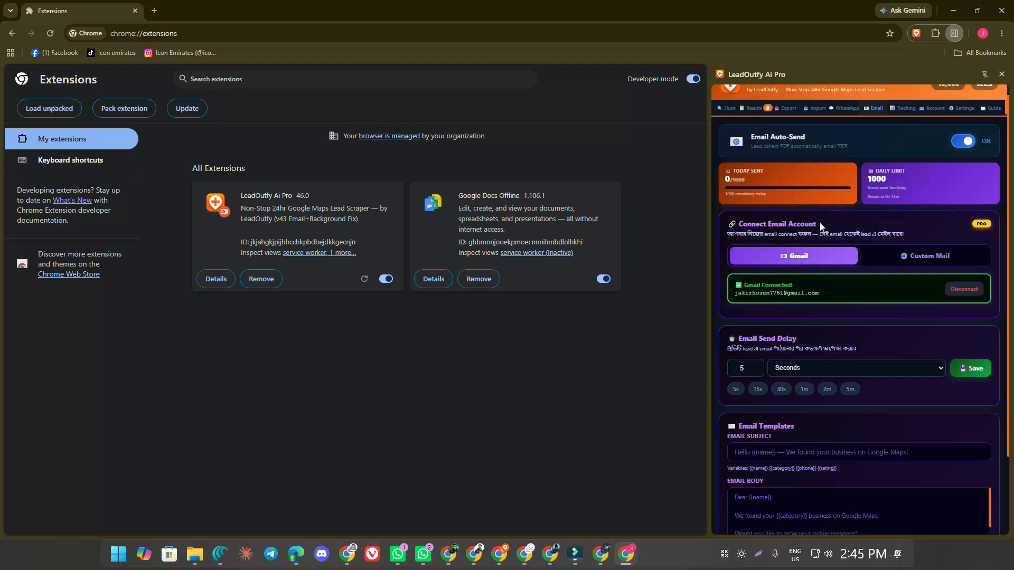
scroll(821, 226, down, 2)
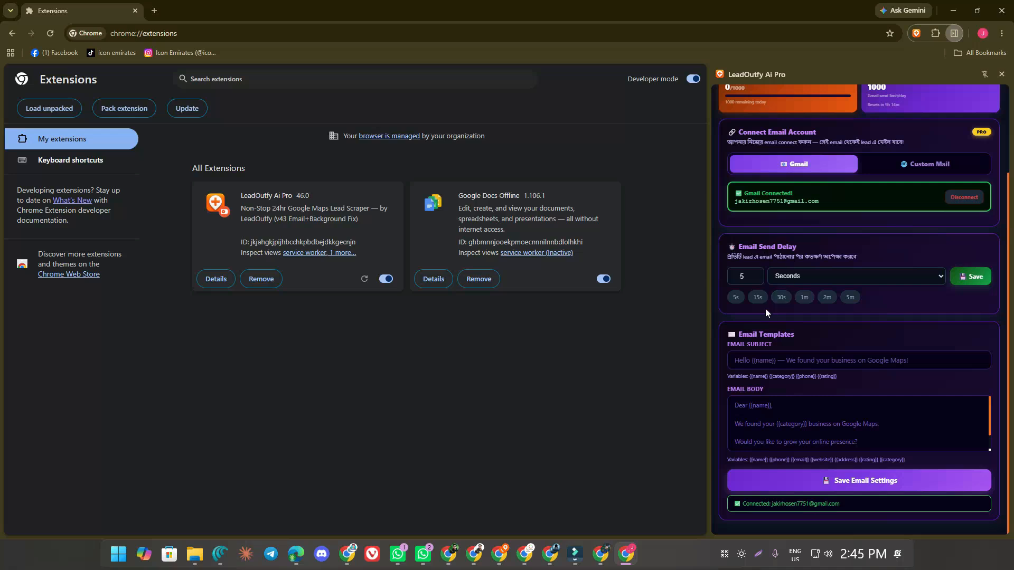
click(781, 298)
click(827, 298)
click(799, 297)
scroll(741, 209, up, 3)
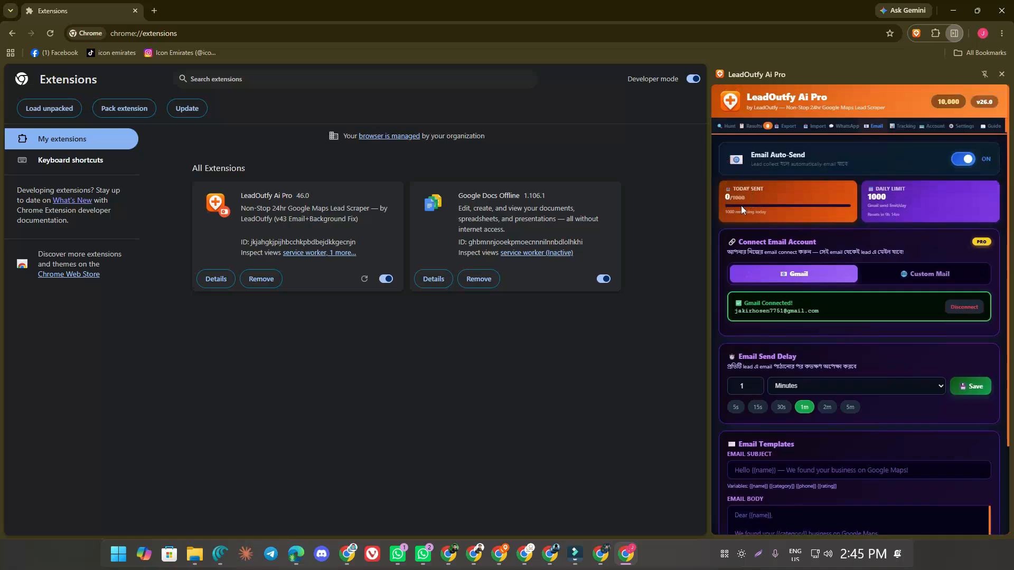
scroll(761, 194, down, 1)
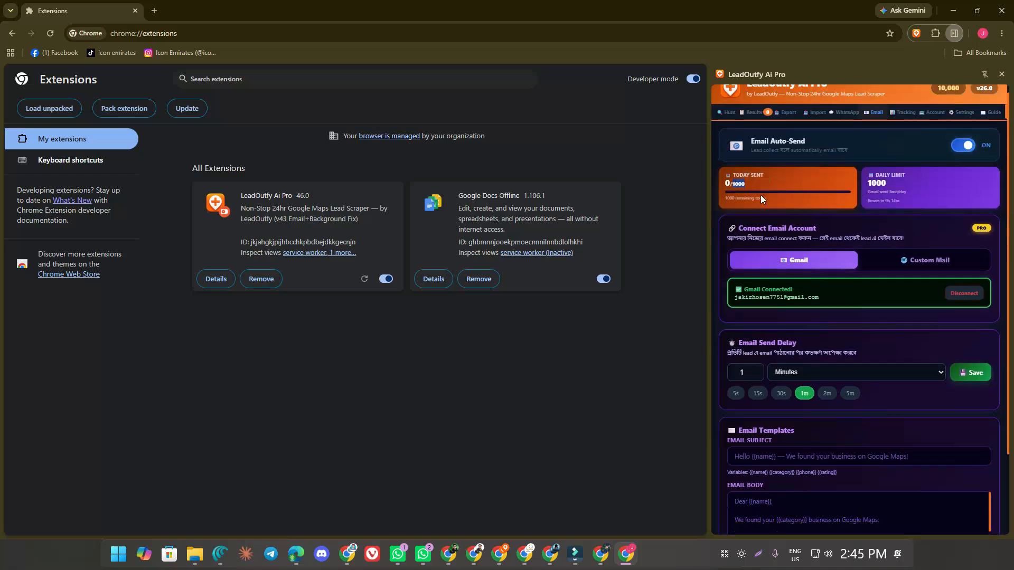
scroll(777, 347, down, 1)
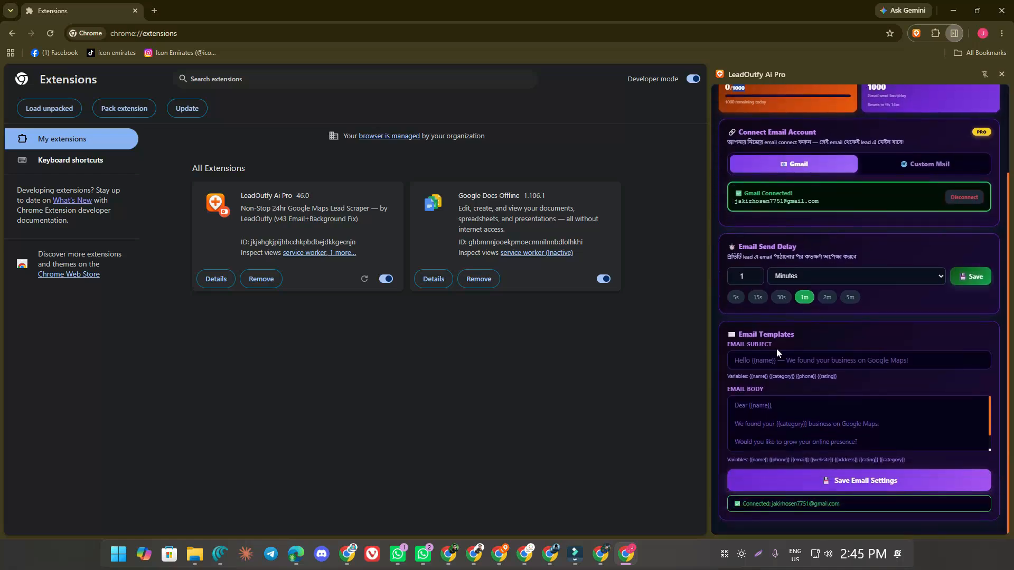
click(975, 277)
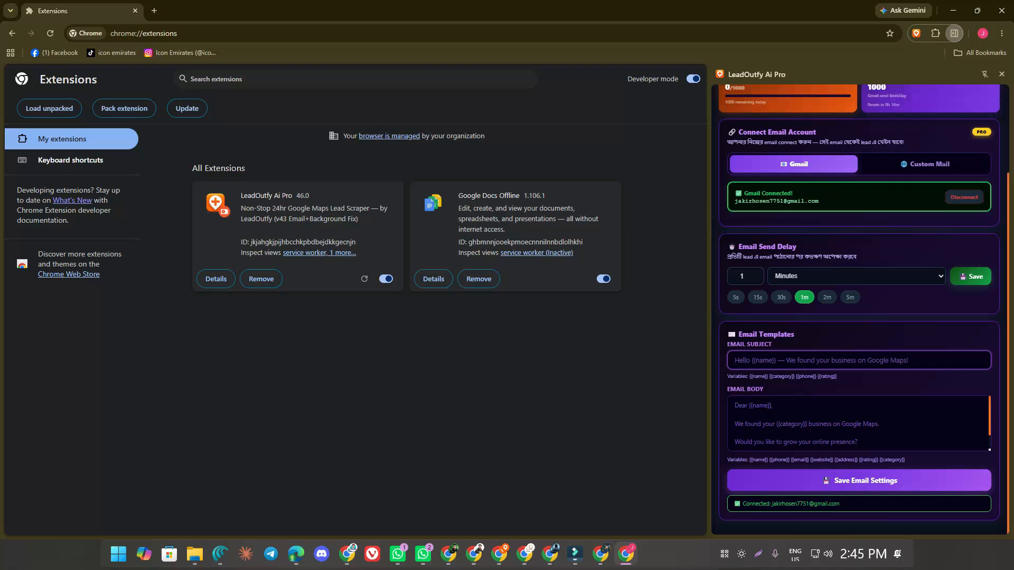
- Enter "hi : {{name}}" as the email subject, copying the name variable from the list below the field
click(739, 359)
click(784, 362)
drag(751, 376, 839, 375)
click(861, 376)
click(780, 363)
drag(769, 376, 749, 376)
key(ctrl+c)
click(772, 361)
text(hi :)
key(ctrl+v)
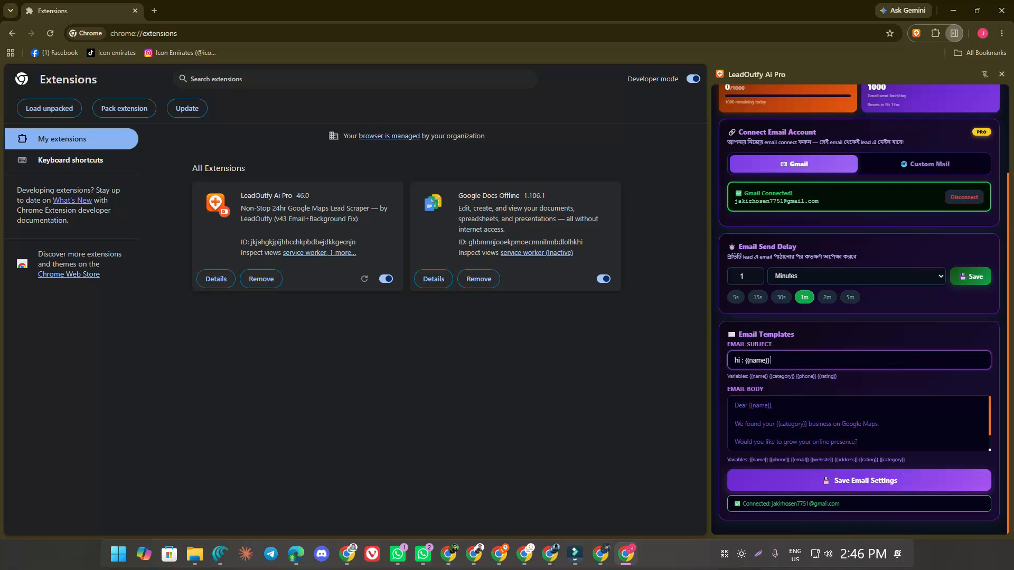
- Remove the colon from the email subject so it reads "hi {{name}}"
click(791, 359)
click(746, 359)
key(BackSpace)
key(BackSpace)
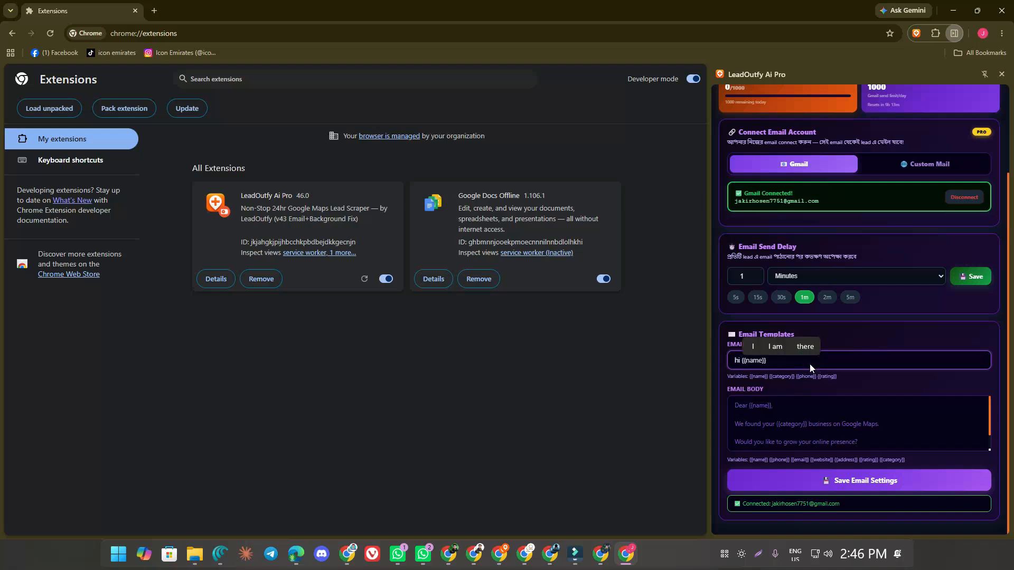
- Append "website rating {{rating}}" to the end of the email subject
click(852, 357)
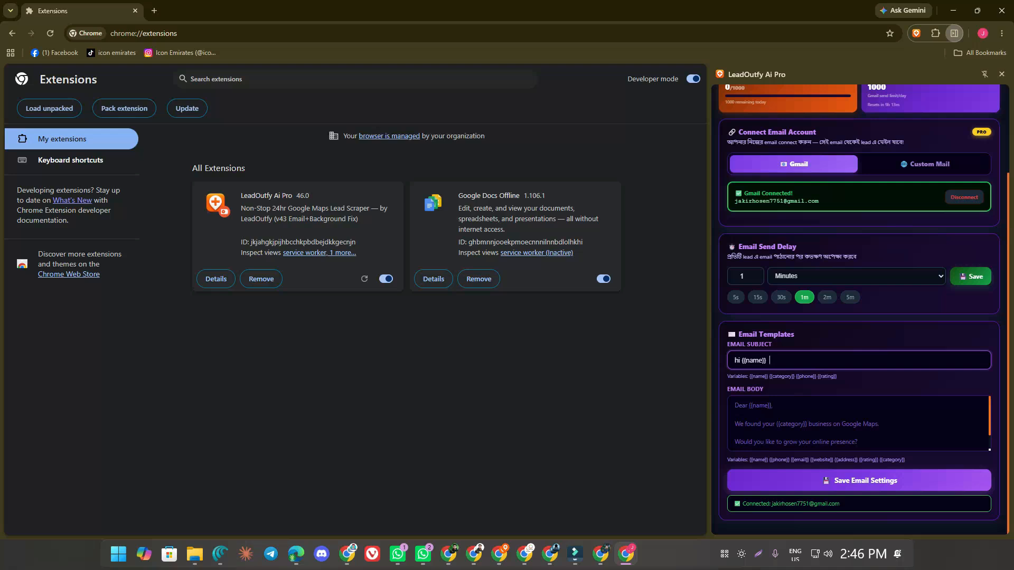
text(we)
key(BackSpace)
text(website rating)
drag(841, 372, 819, 376)
click(847, 361)
scroll(858, 424, down, 1)
scroll(790, 414, up, 1)
- Examine the email body's placeholder text and the list of variables available for it
click(790, 414)
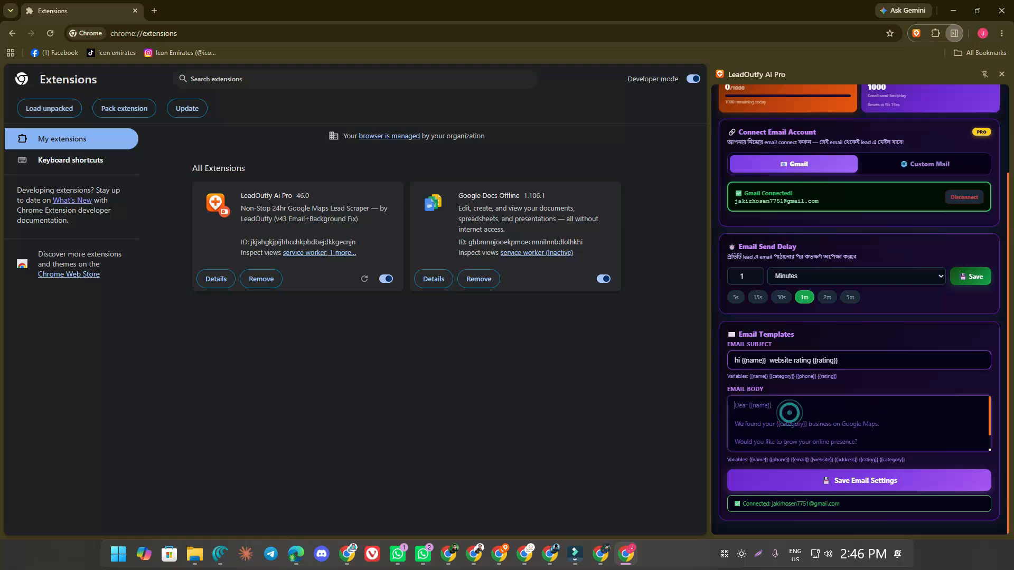
click(761, 425)
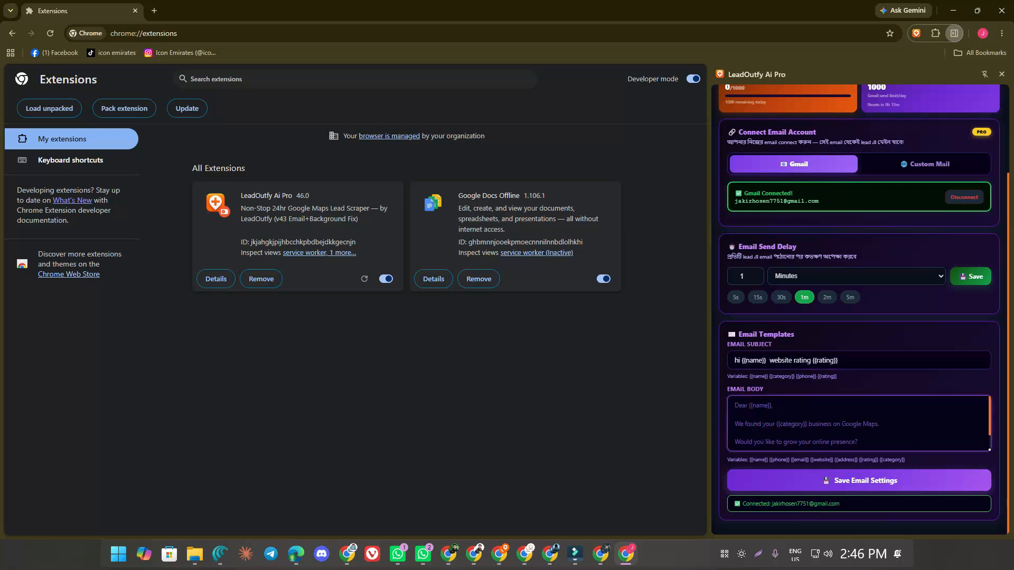
scroll(859, 424, down, 1)
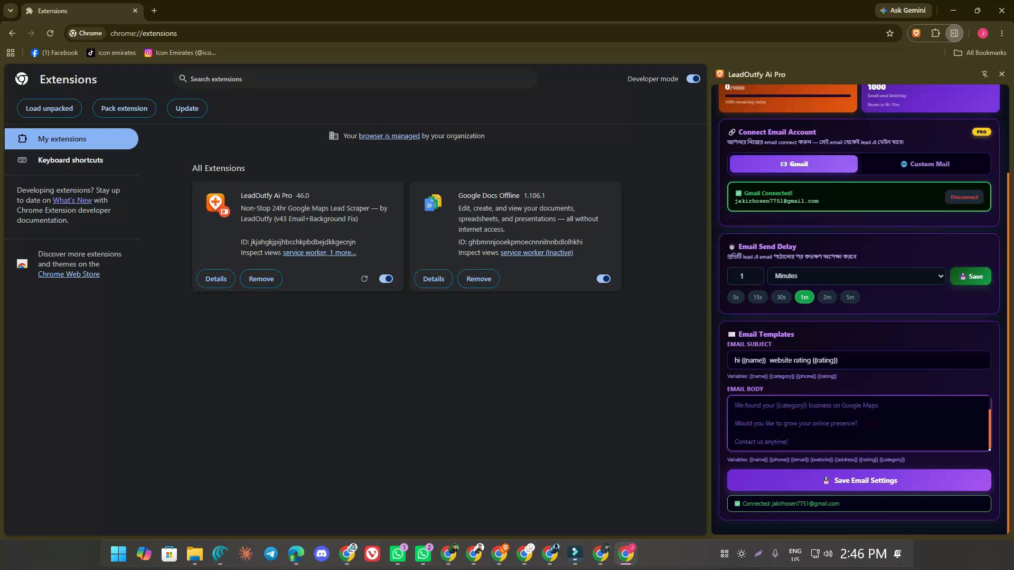
scroll(858, 424, up, 1)
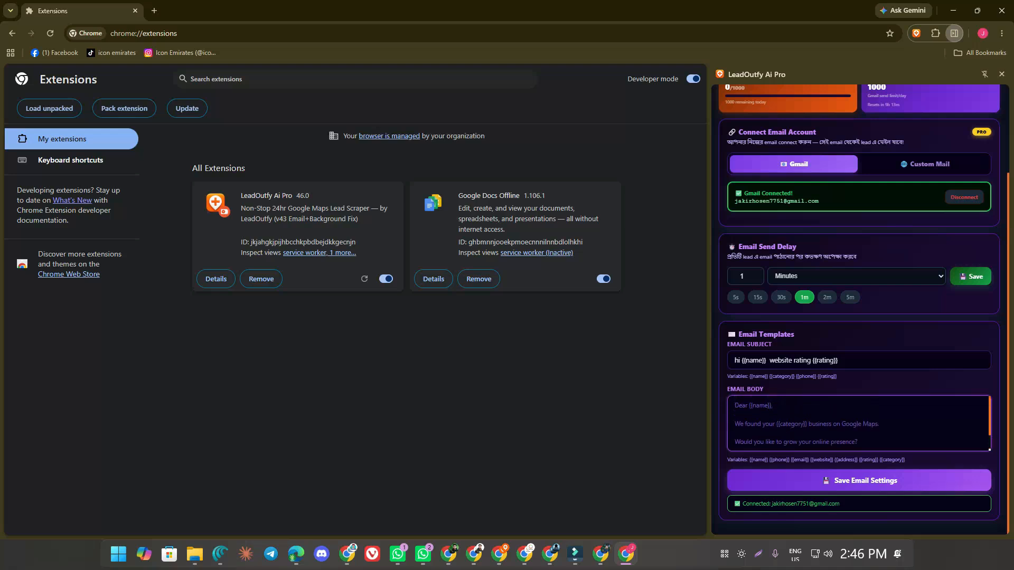
drag(749, 461, 909, 461)
click(882, 460)
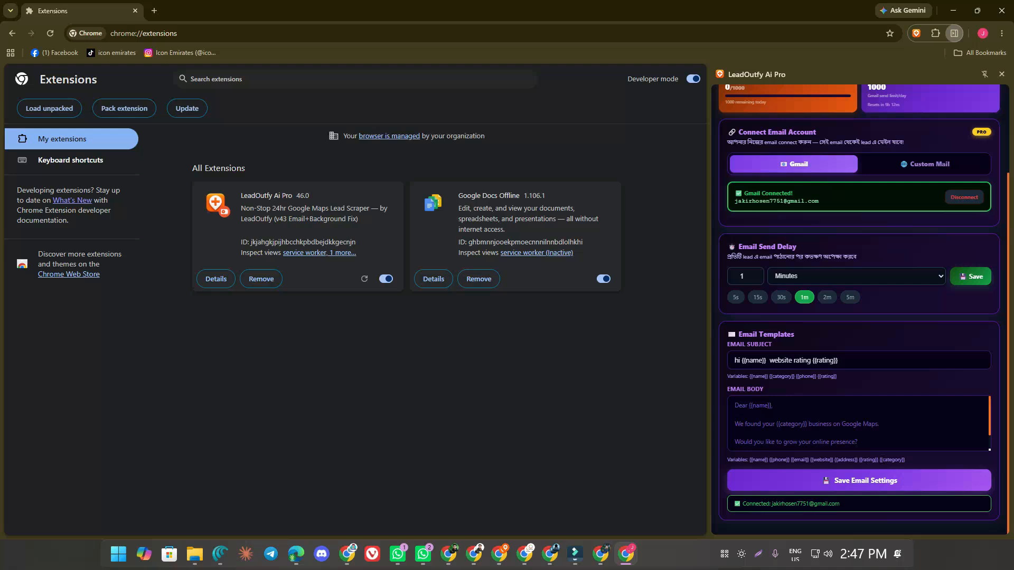
drag(860, 461, 836, 461)
click(821, 460)
drag(749, 461, 905, 460)
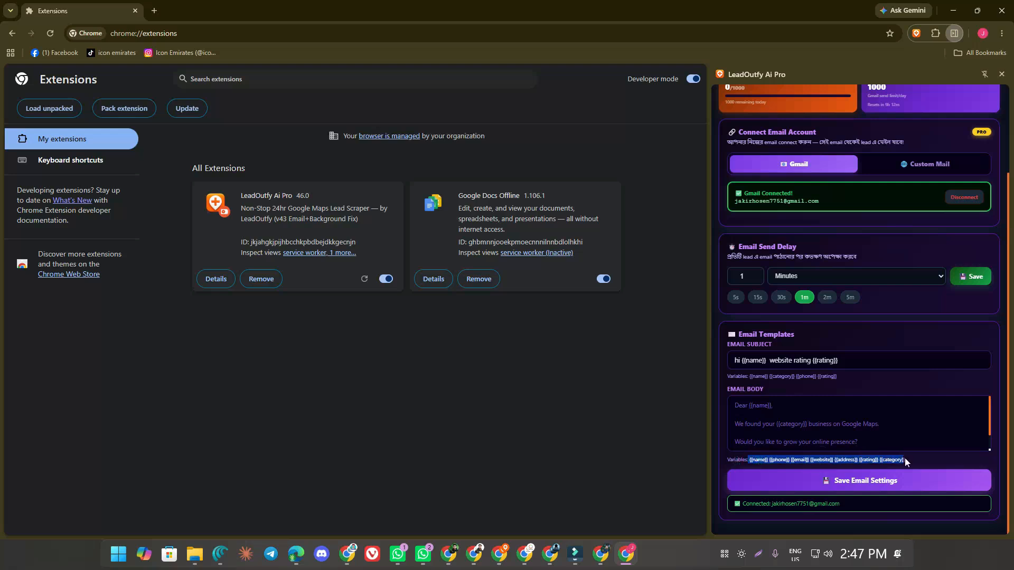
click(798, 460)
- Enter "hi : {{name}}" as the email body, copying the name variable from the list below the field
drag(769, 461, 750, 460)
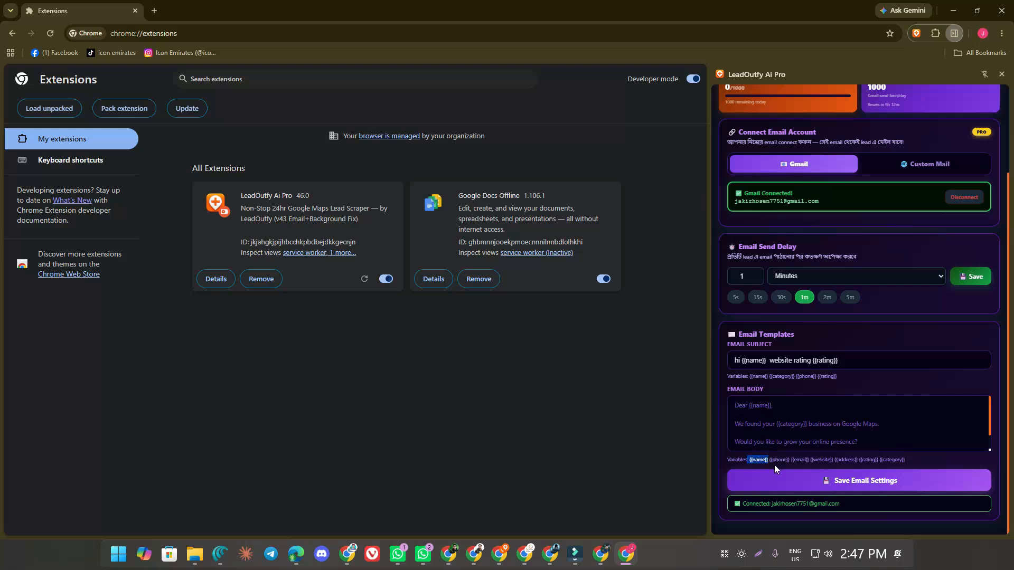
click(763, 412)
text(hi)
text(: {{name}})
- Append the filler text "ouasdfsdf" and the copied {{email}} variable to the email body
click(794, 429)
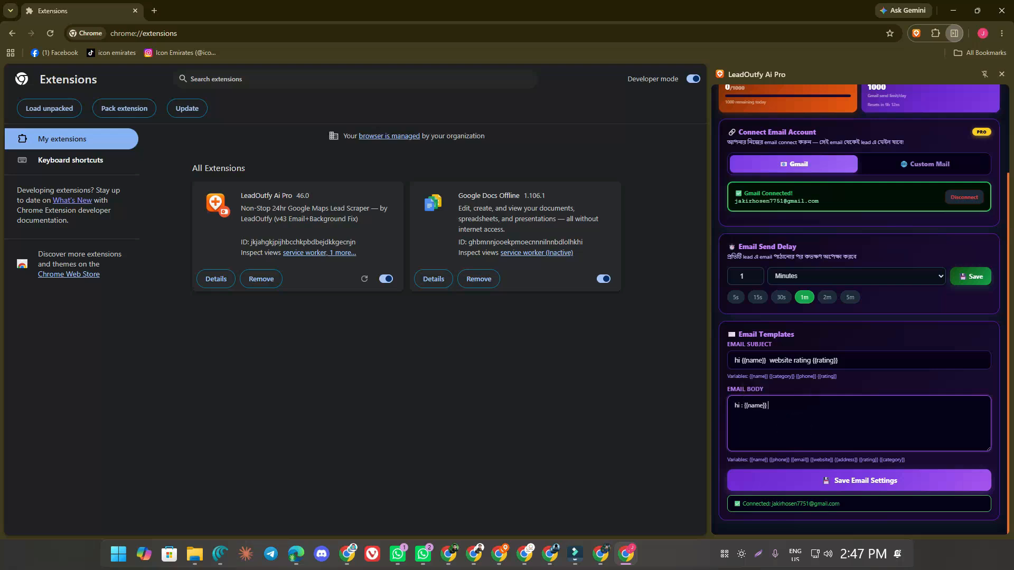
text(ouasdfsdf)
double_click(800, 460)
key(ctrl+c)
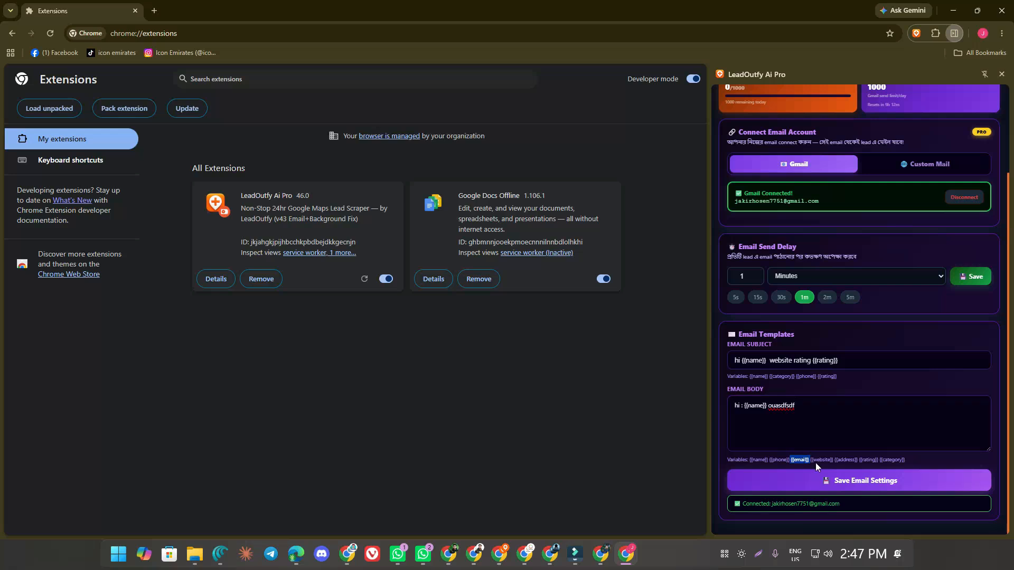
click(816, 412)
key(ctrl+v)
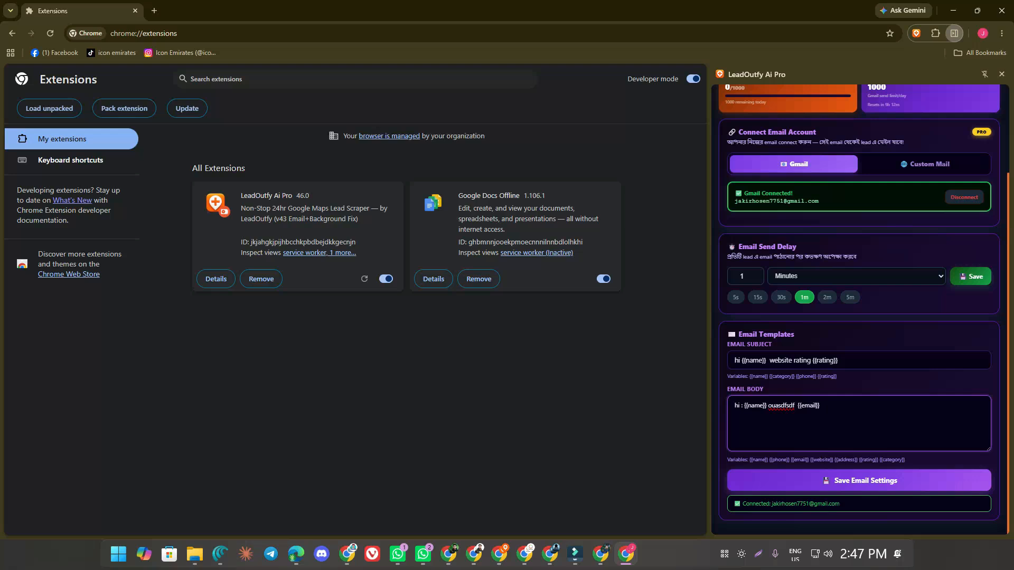
- Save the email settings with the completed subject and body templates
drag(918, 464, 728, 460)
click(780, 421)
click(820, 480)
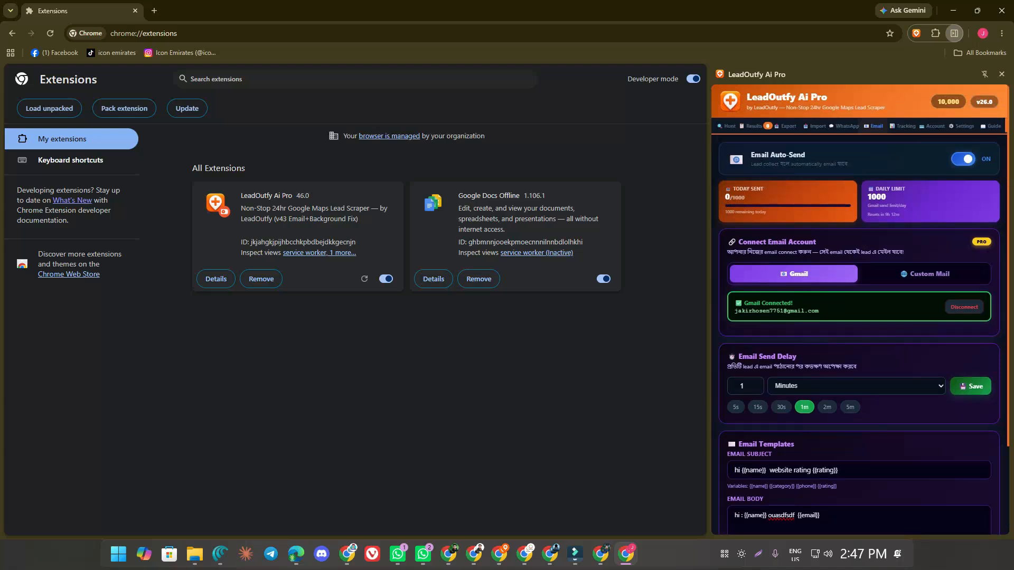
scroll(792, 317, down, 2)
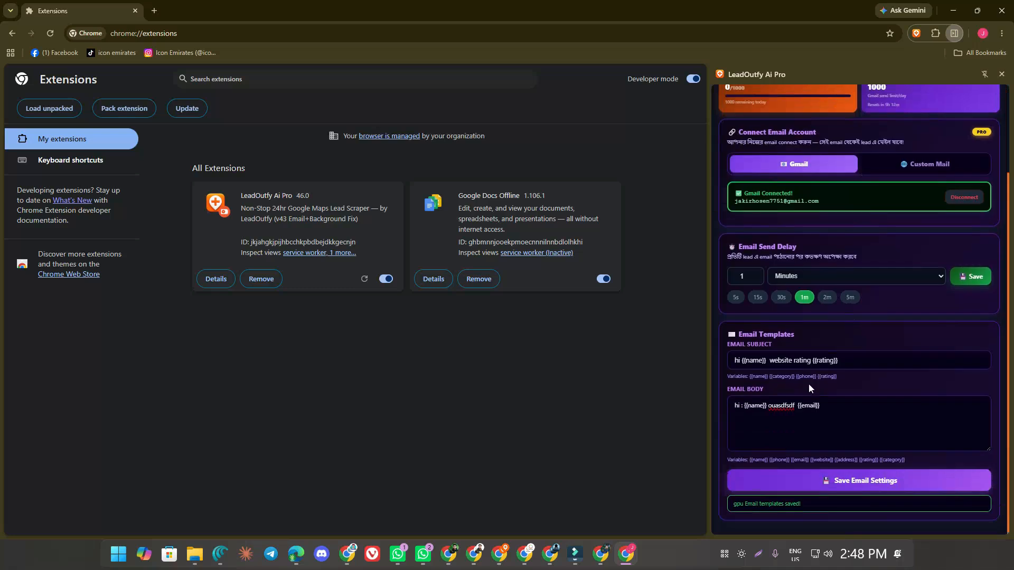
scroll(787, 296, up, 2)
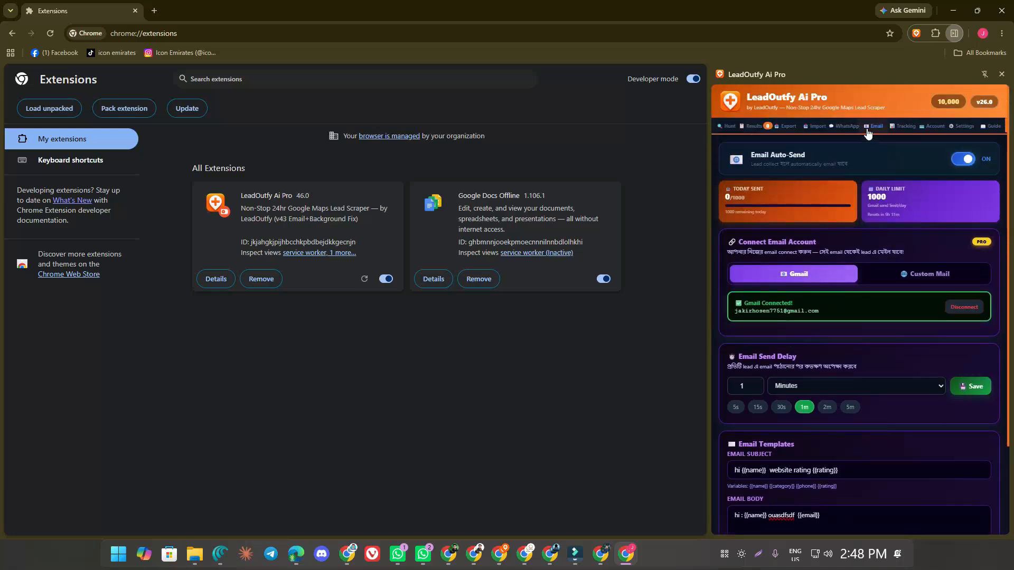
scroll(821, 315, down, 2)
scroll(840, 328, up, 2)
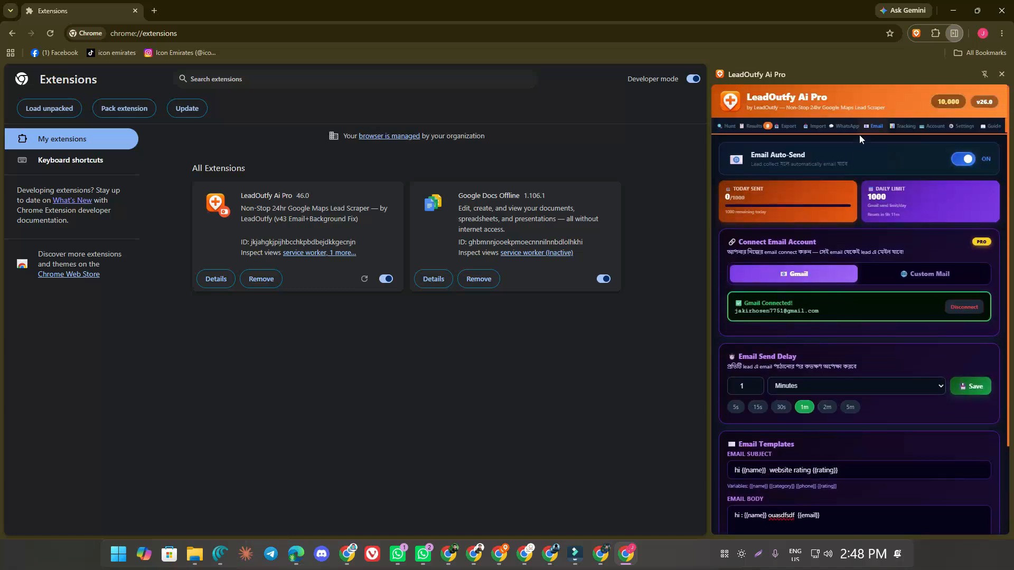